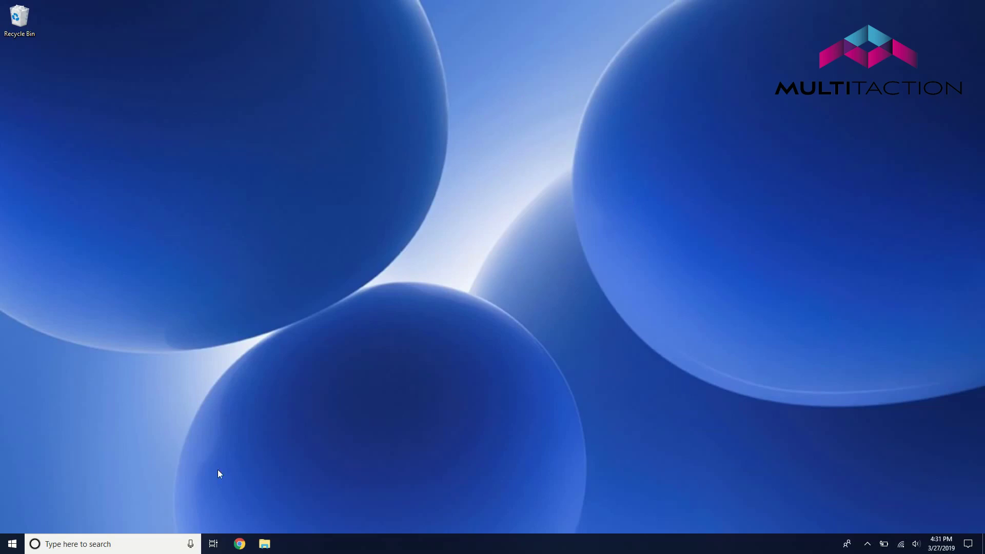
- Switch to Chrome and open the site apps.multitaction.com
{"action": "left_click", "coordinate": [247, 547]}
{"action": "type", "text": "apps.multitaction.com"}
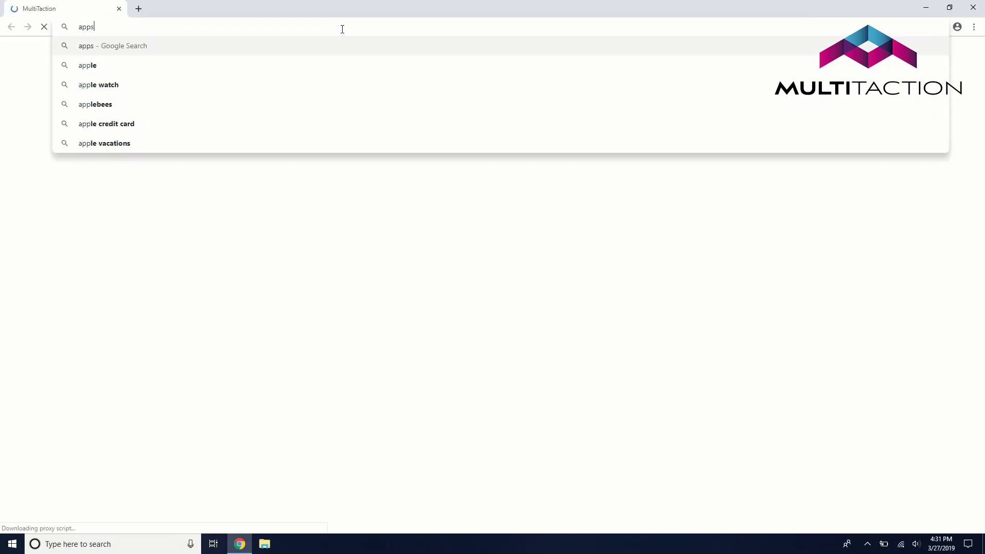
{"action": "key", "text": "Return"}
- Log in to the MultiTaction site with the account's username and password, and accept the cookies
{"action": "type", "text": "username"}
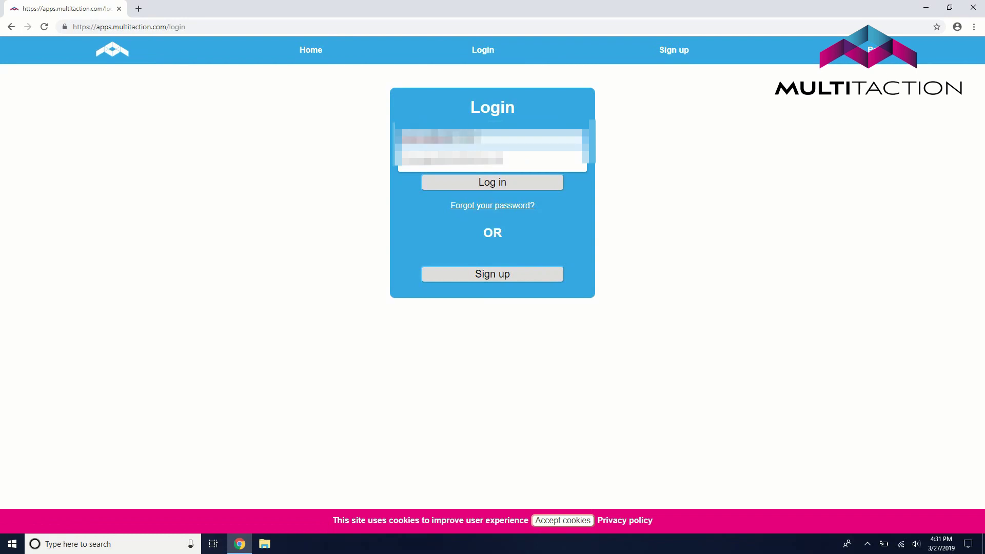
{"action": "key", "text": "Tab"}
{"action": "type", "text": "password"}
{"action": "key", "text": "Return"}
{"action": "left_click", "coordinate": [562, 520]}
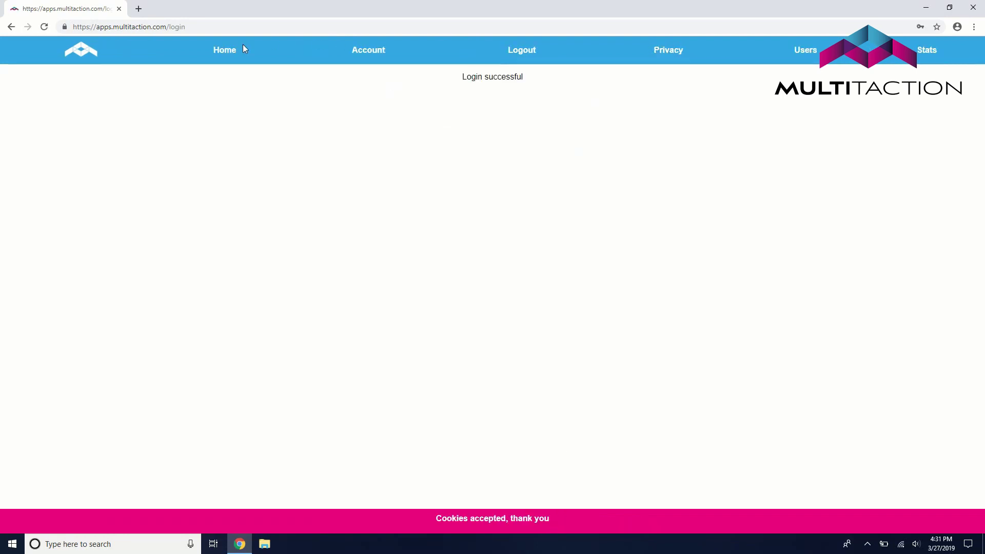
- Download the latest MT Showcase version, 1.10.1, for Windows 10 from the MT Showcase downloads
{"action": "left_click", "coordinate": [243, 45]}
{"action": "left_click", "coordinate": [224, 241]}
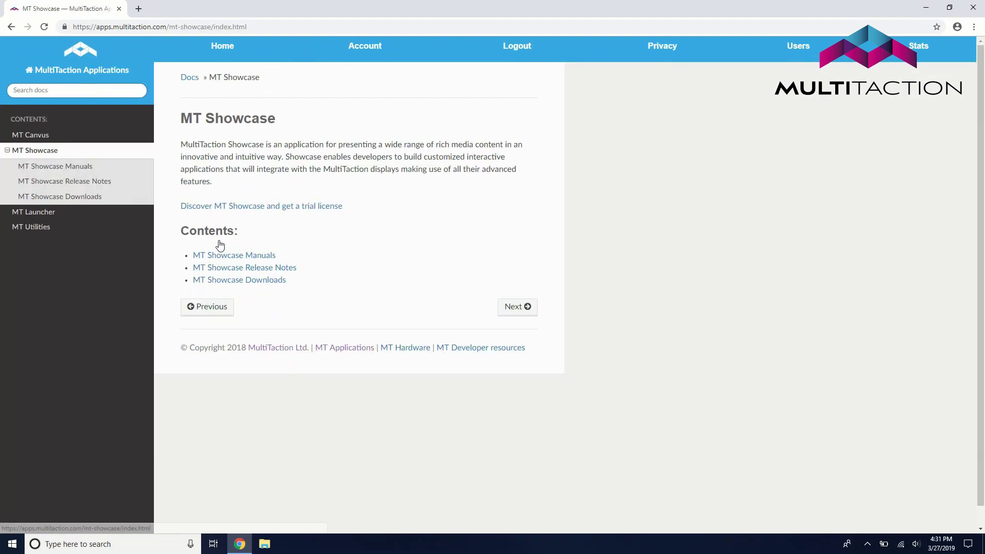
{"action": "left_click", "coordinate": [224, 280]}
{"action": "left_click", "coordinate": [210, 220]}
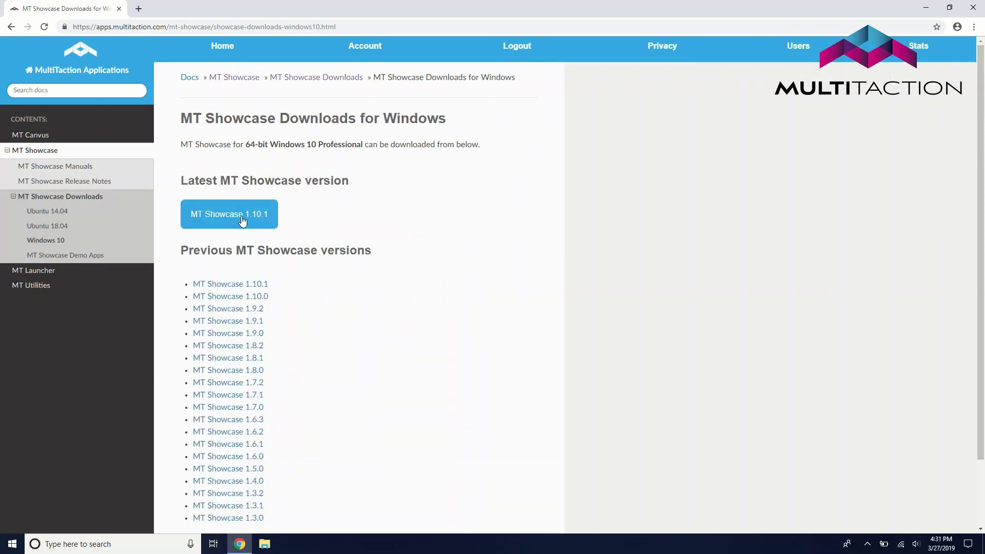
{"action": "left_click", "coordinate": [241, 220]}
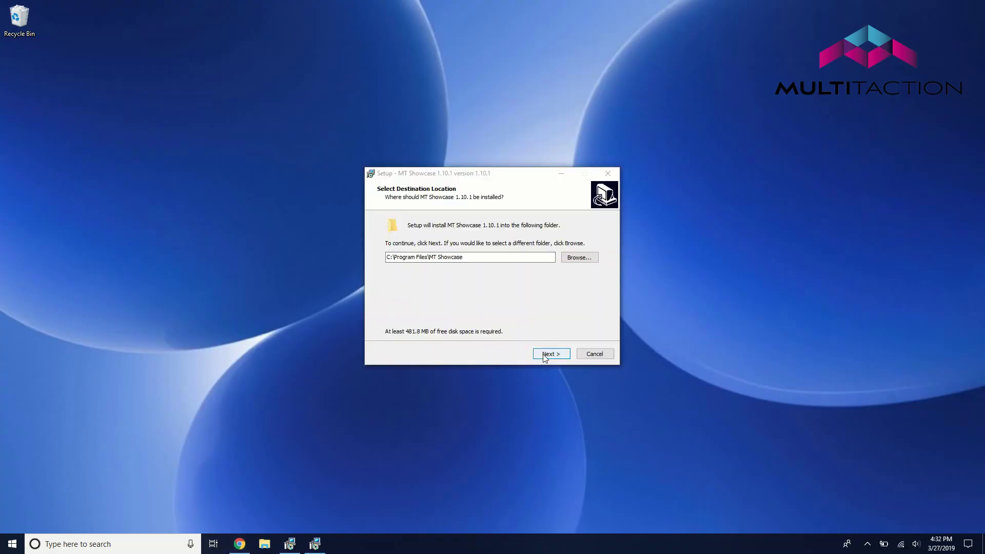
- Install MT Showcase 1.10.1 in C:\Program Files\MT Showcase with automatic server start, and finish setup launching both MT Showcase Server and MT Showcase
{"action": "left_click", "coordinate": [545, 357]}
{"action": "left_click", "coordinate": [547, 357]}
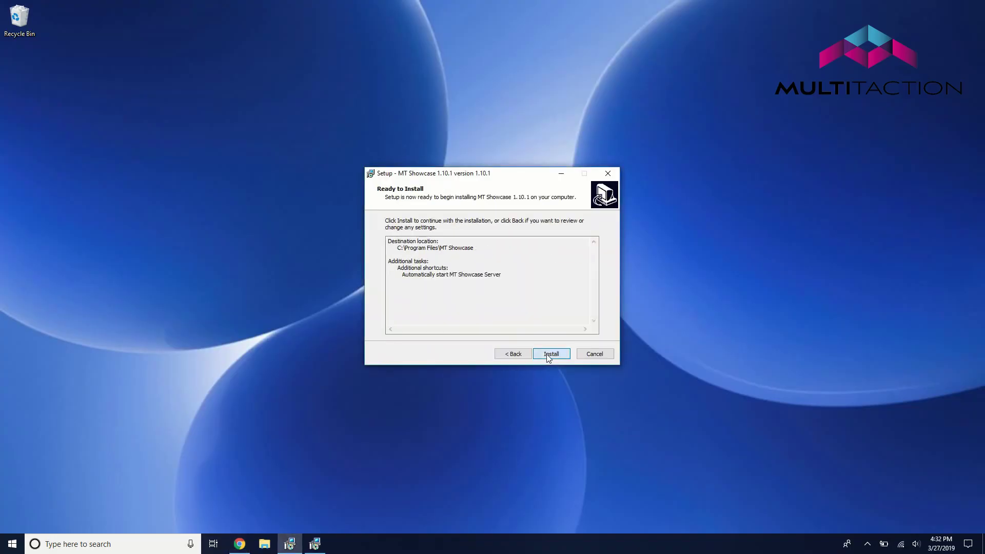
{"action": "left_click", "coordinate": [548, 357]}
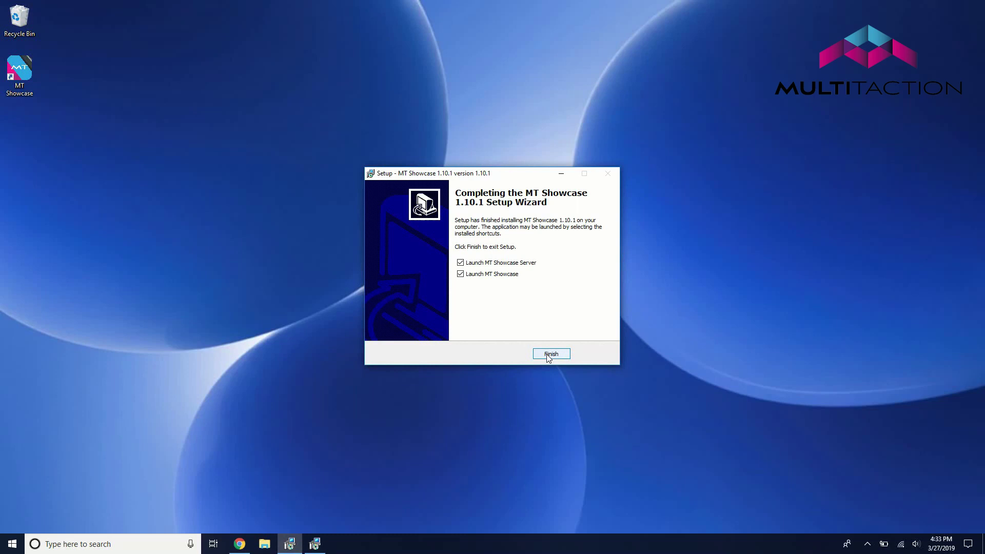
{"action": "left_click", "coordinate": [548, 355]}
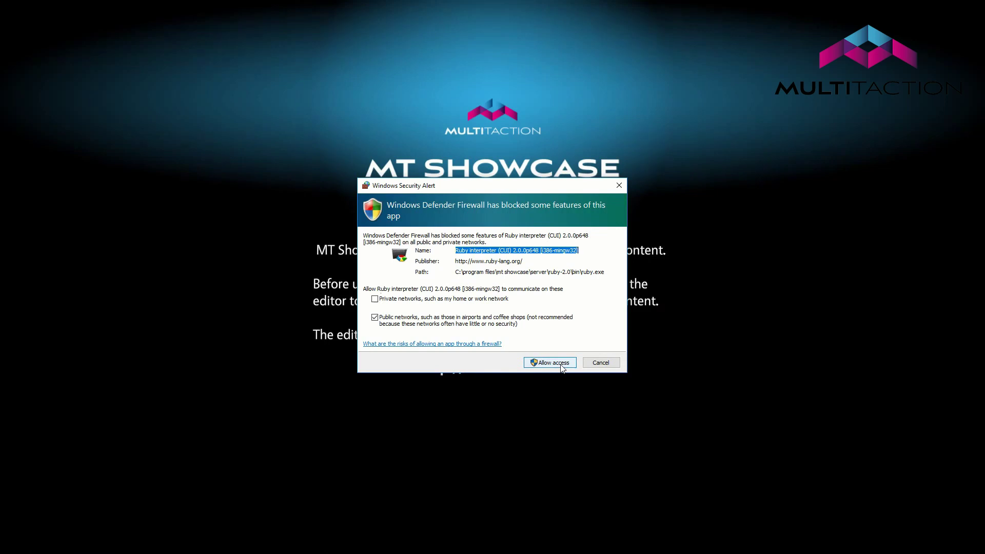
- Allow the Ruby interpreter through Windows Defender Firewall on both private and public networks
{"action": "left_click", "coordinate": [440, 300]}
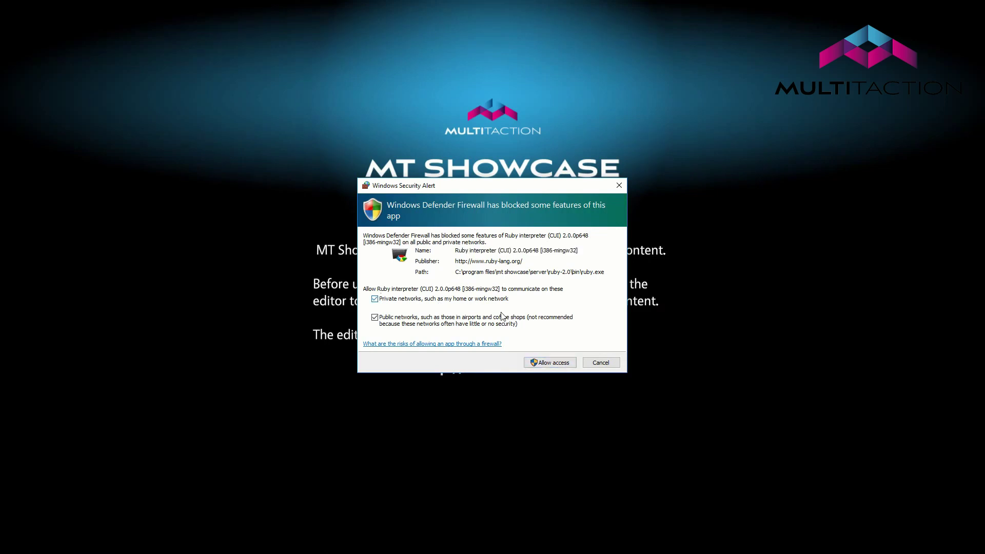
{"action": "left_click", "coordinate": [550, 362]}
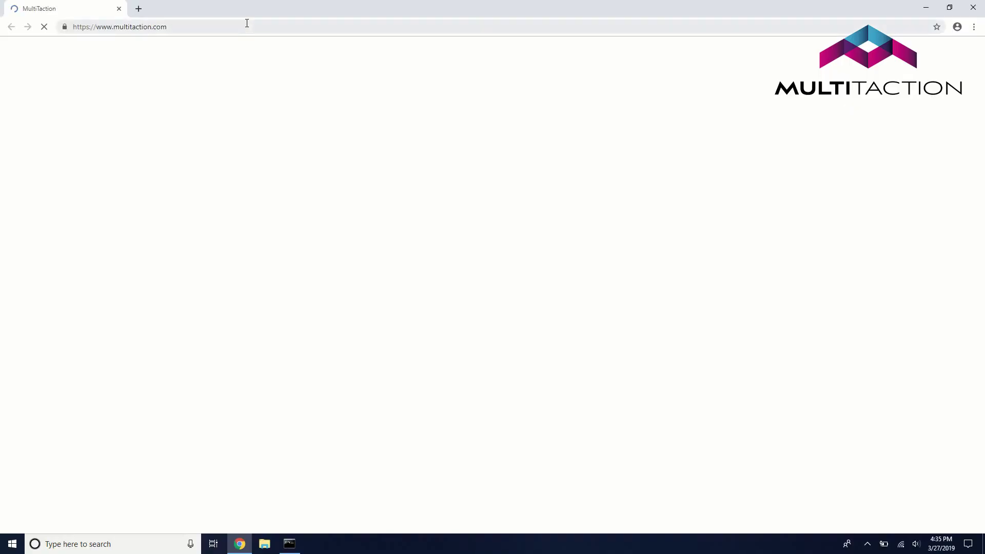
- Open the MT Showcase Editor in Chrome at the address 127.0.0.1
{"action": "left_click", "coordinate": [247, 23]}
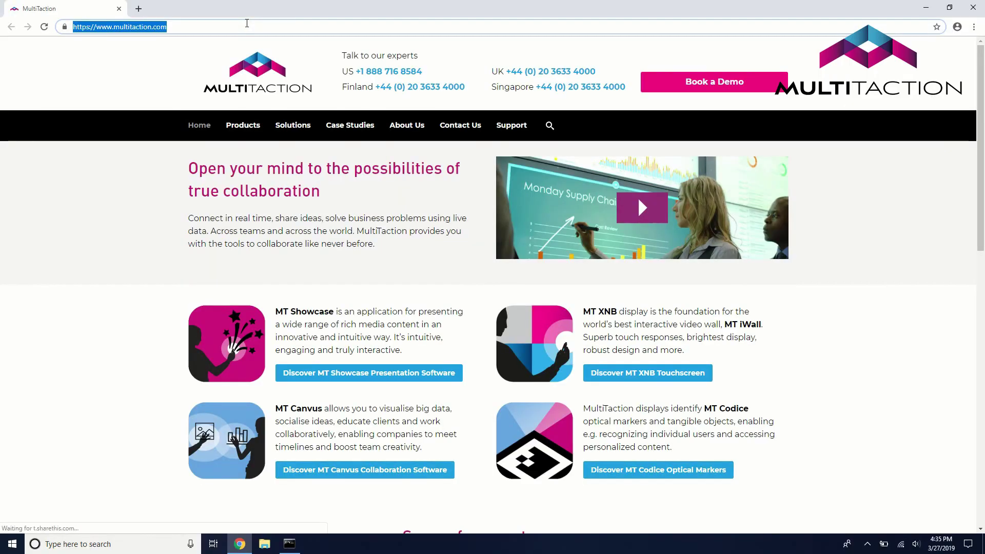
{"action": "type", "text": "127.0.0.1"}
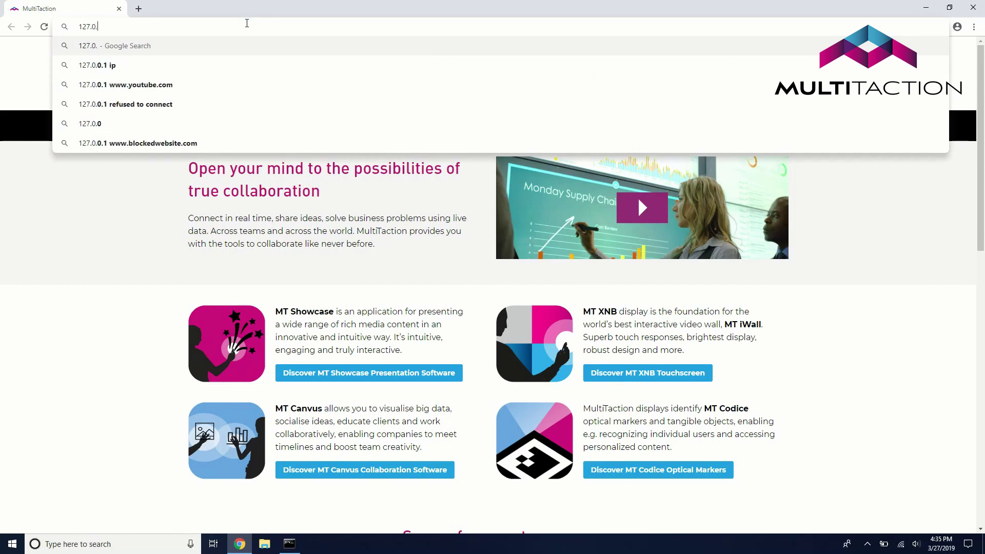
{"action": "key", "text": "Return"}
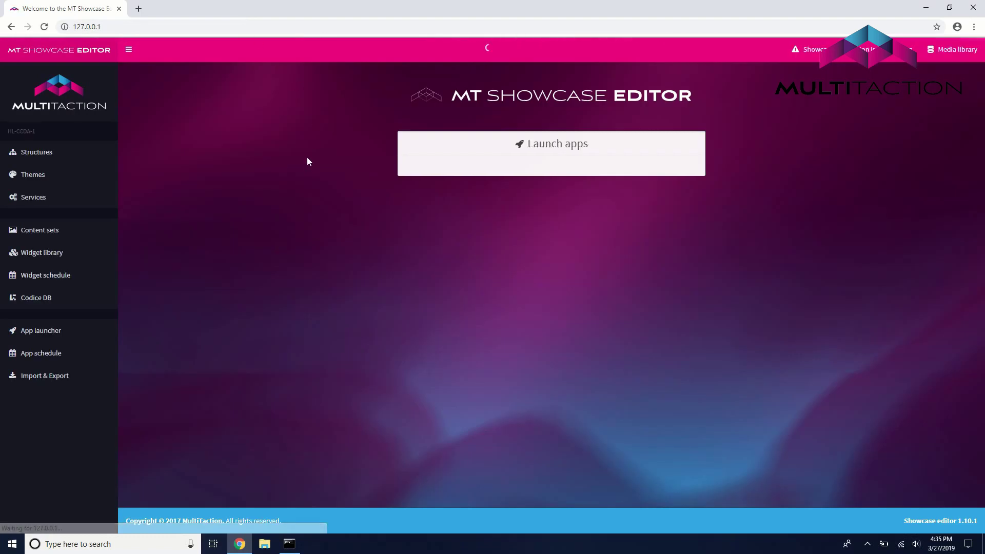
- Download ISE2018 Demo Application (Wall) from the MT Showcase Demo Apps page of apps.multitaction.com, opened in a new browser tab
{"action": "left_click", "coordinate": [139, 9]}
{"action": "type", "text": "apps.mu"}
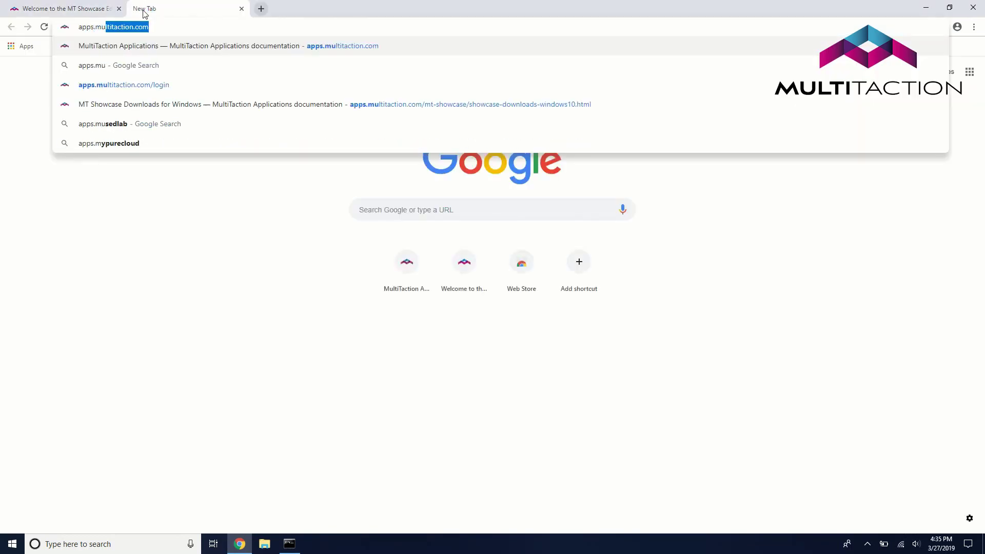
{"action": "key", "text": "Return"}
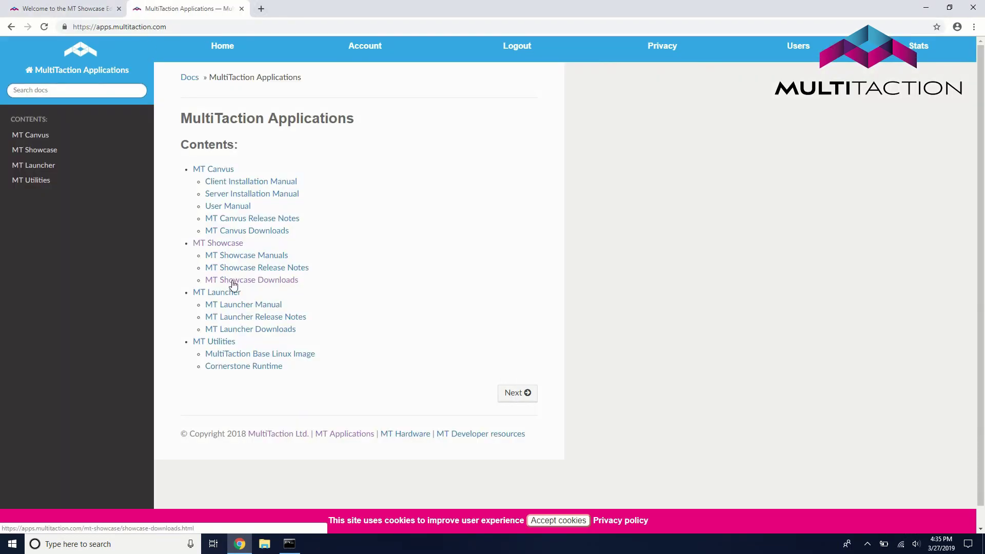
{"action": "left_click", "coordinate": [232, 280]}
{"action": "left_click", "coordinate": [236, 231]}
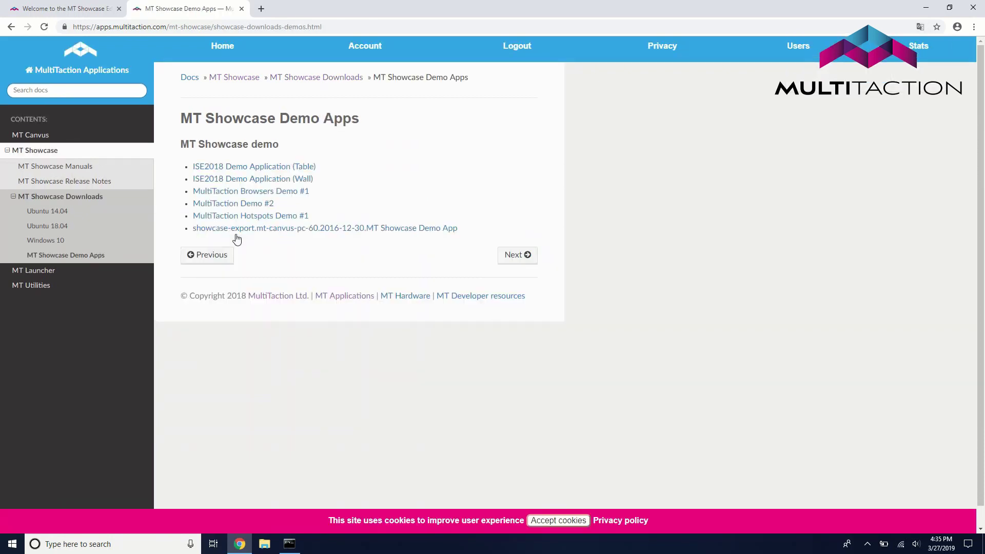
{"action": "left_click", "coordinate": [280, 179]}
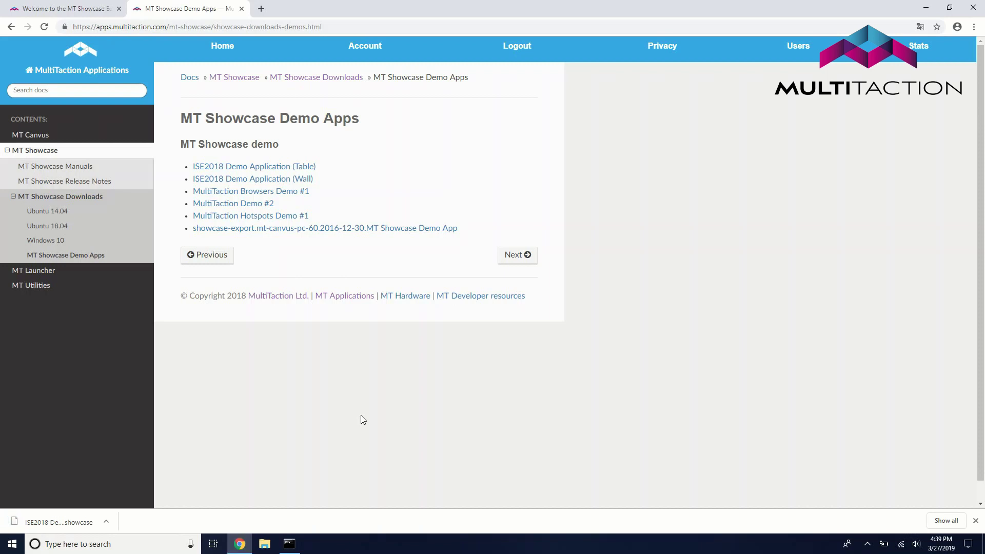
- Upload ISE2018 Demo Application (Wall).showcase from Downloads to the Showcase Editor and import its contents
{"action": "left_click", "coordinate": [67, 9]}
{"action": "left_click", "coordinate": [44, 374]}
{"action": "left_click", "coordinate": [154, 156]}
{"action": "left_click", "coordinate": [154, 71]}
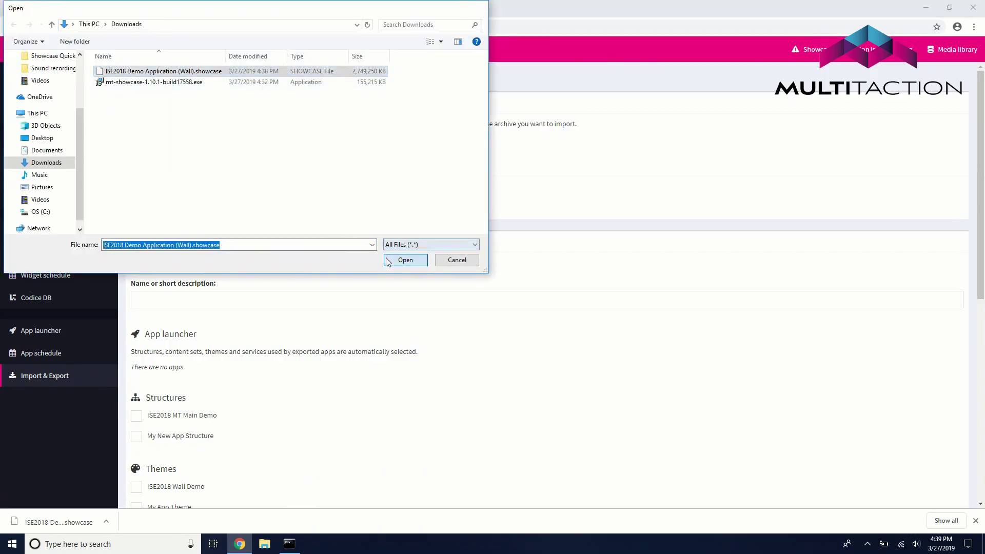
{"action": "left_click", "coordinate": [390, 258]}
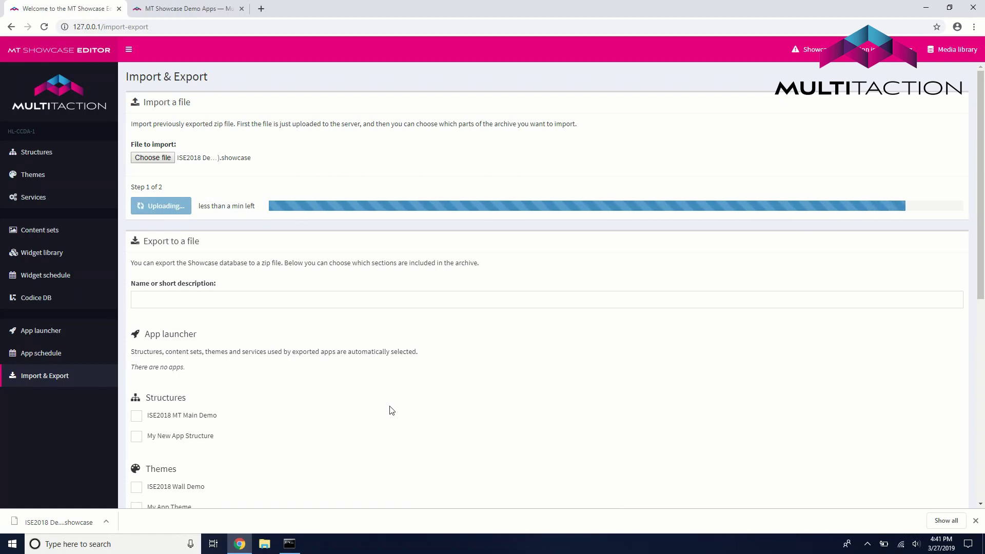
{"action": "scroll", "coordinate": [392, 411], "scroll_direction": "down", "scroll_amount": 5}
{"action": "left_click", "coordinate": [148, 455]}
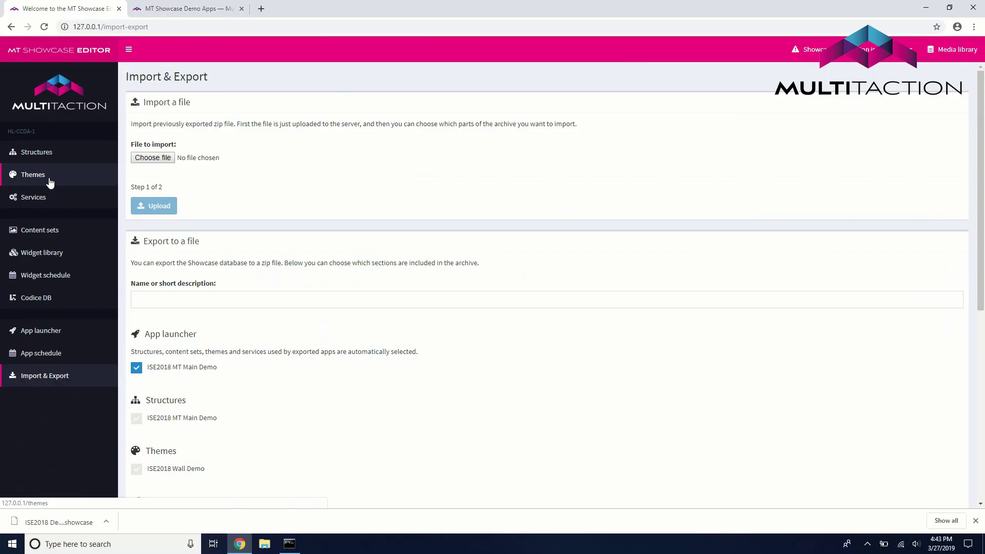
- Duplicate the ISE2018 Wall Demo theme under the name "My App's Theme"
{"action": "left_click", "coordinate": [50, 183]}
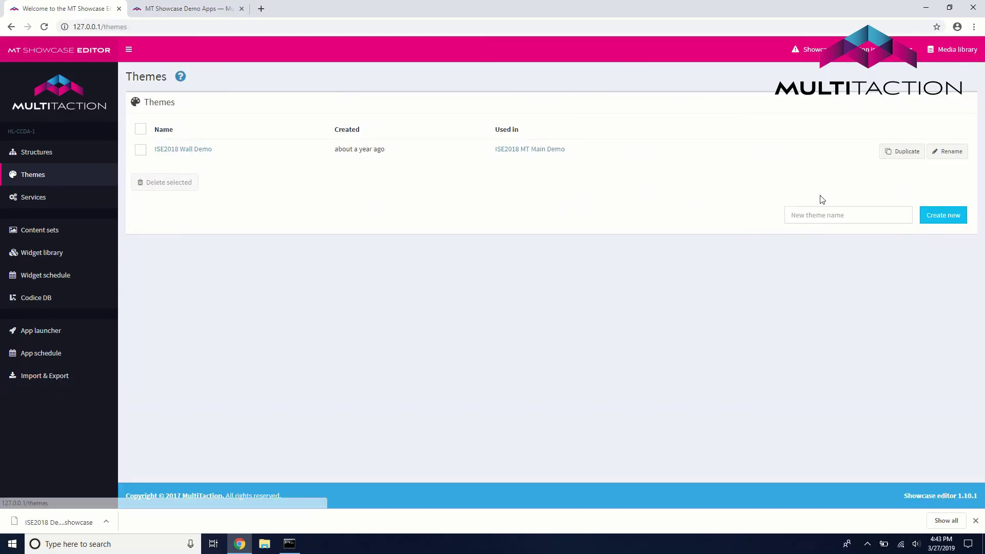
{"action": "left_click", "coordinate": [899, 153]}
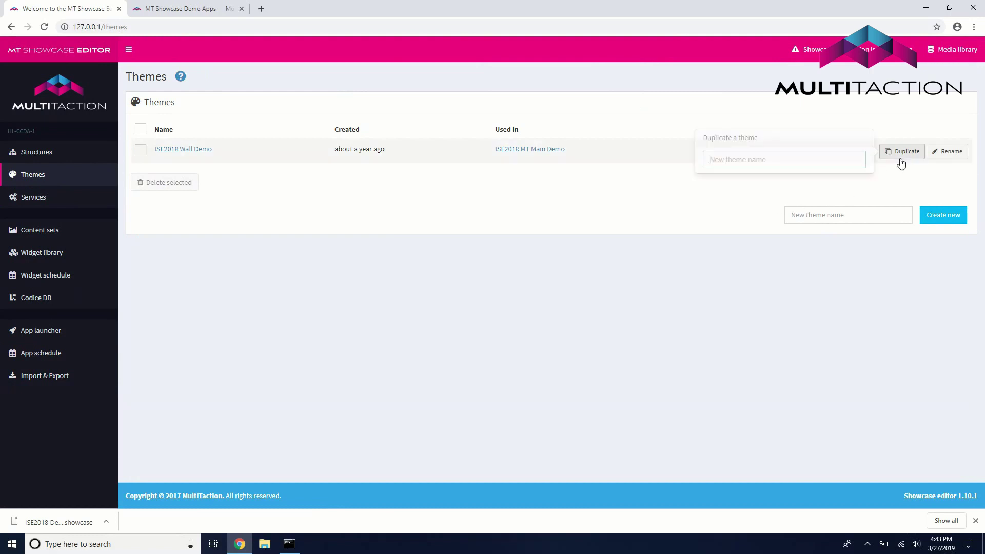
{"action": "type", "text": "My App's T"}
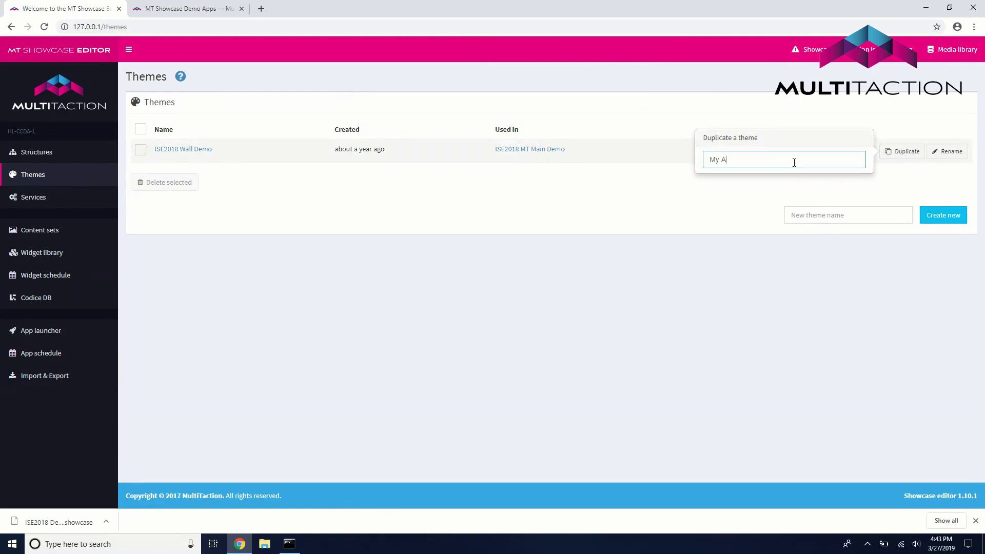
{"action": "type", "text": "heme"}
{"action": "key", "text": "Return"}
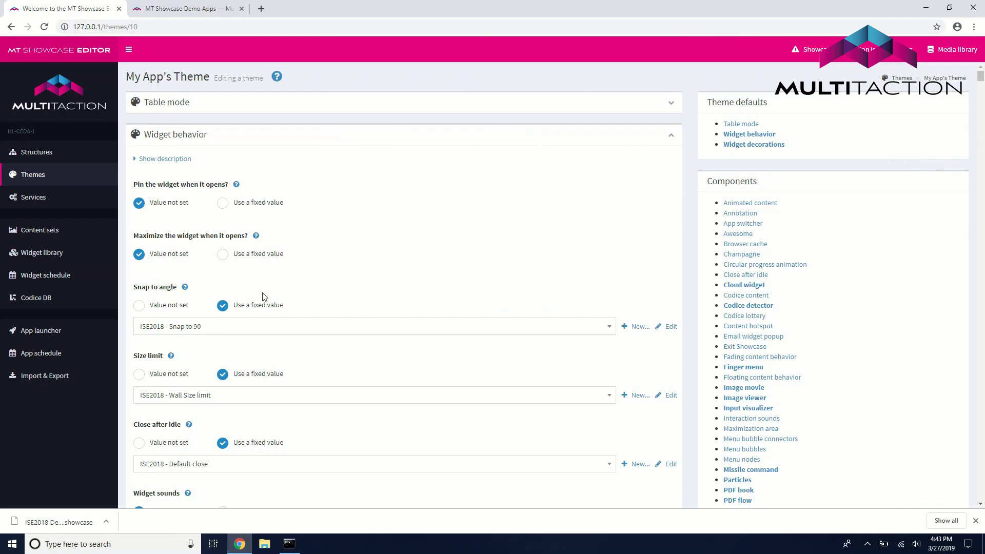
- Create a new structure named "My App's Structure"
{"action": "left_click", "coordinate": [32, 153]}
{"action": "left_click", "coordinate": [828, 213]}
{"action": "type", "text": "My App's Strucu"}
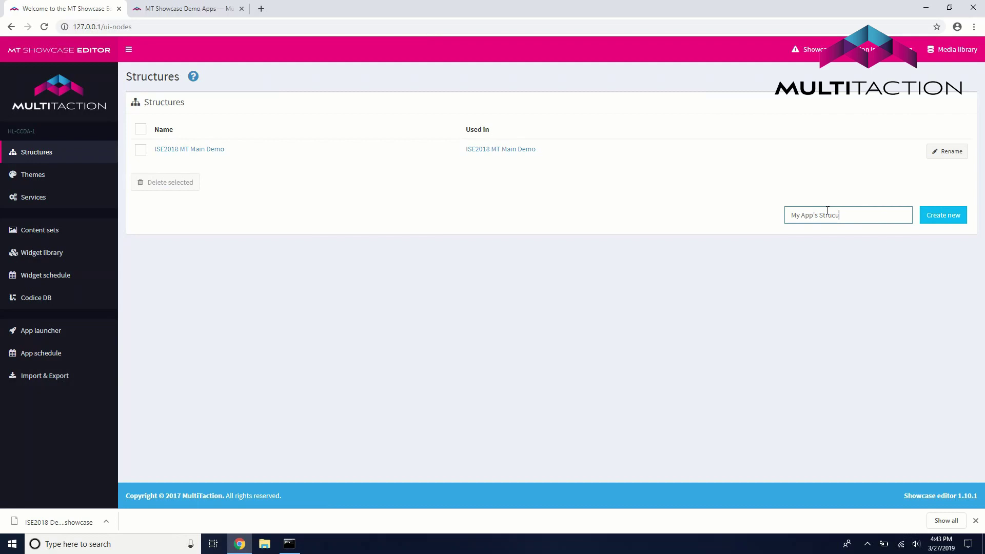
{"action": "key", "text": "BackSpace"}
{"action": "type", "text": "ture"}
{"action": "left_click", "coordinate": [948, 215]}
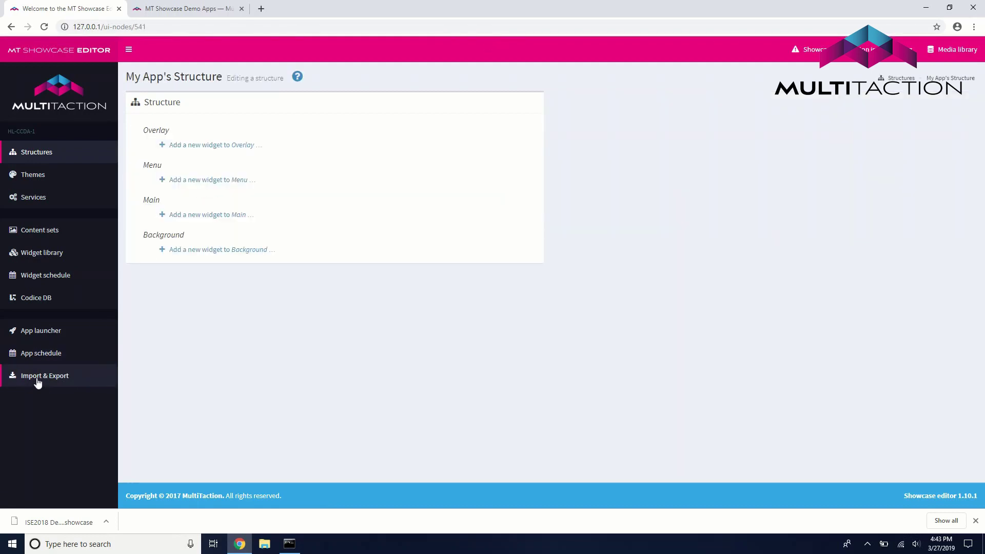
- Create a new app named "My App" in the app launcher
{"action": "left_click", "coordinate": [41, 331]}
{"action": "left_click", "coordinate": [807, 215]}
{"action": "type", "text": "My App"}
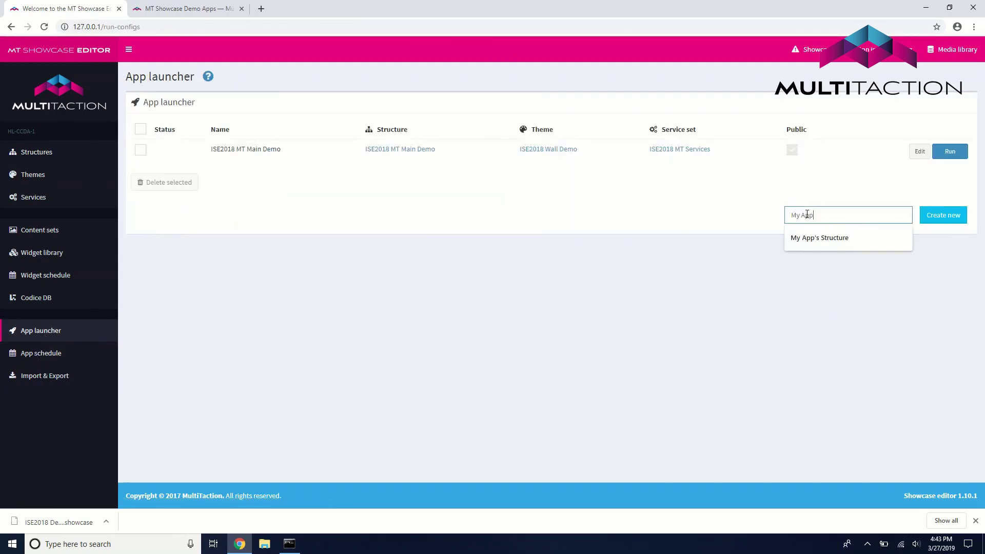
{"action": "left_click", "coordinate": [934, 216]}
- Assign My App's Structure and My App's Theme to My App and save its configuration
{"action": "left_click", "coordinate": [919, 175]}
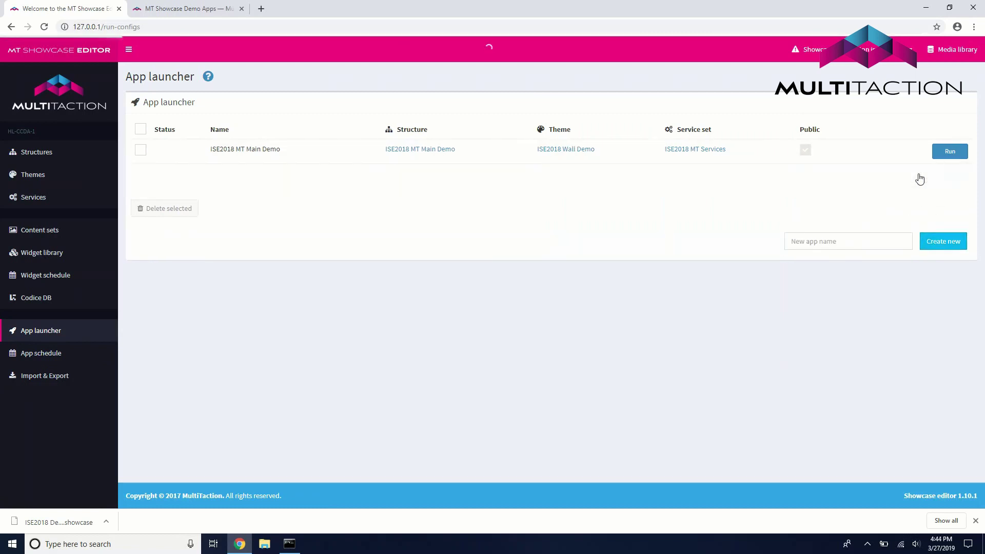
{"action": "left_click", "coordinate": [443, 181]}
{"action": "left_click", "coordinate": [433, 210]}
{"action": "left_click", "coordinate": [554, 177]}
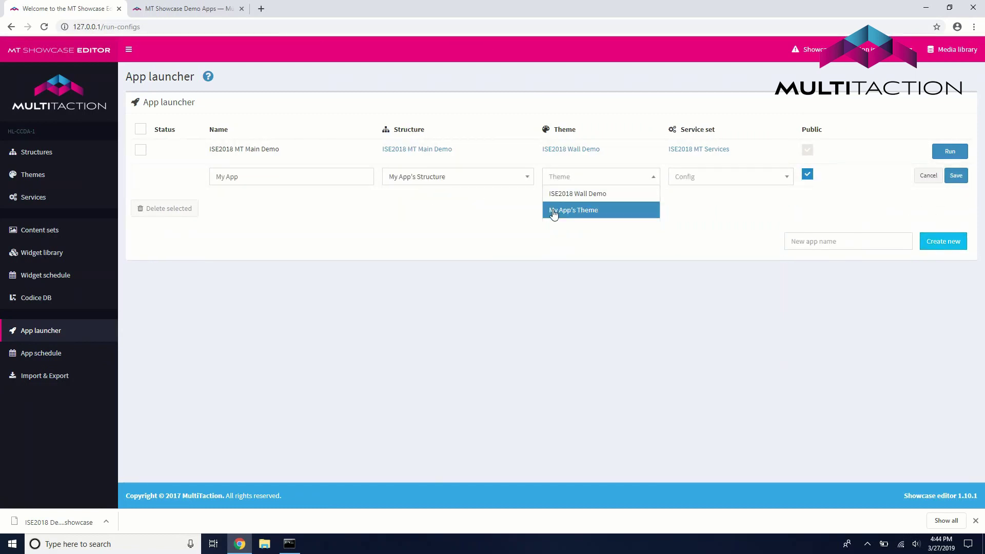
{"action": "left_click", "coordinate": [559, 210]}
{"action": "left_click", "coordinate": [956, 175]}
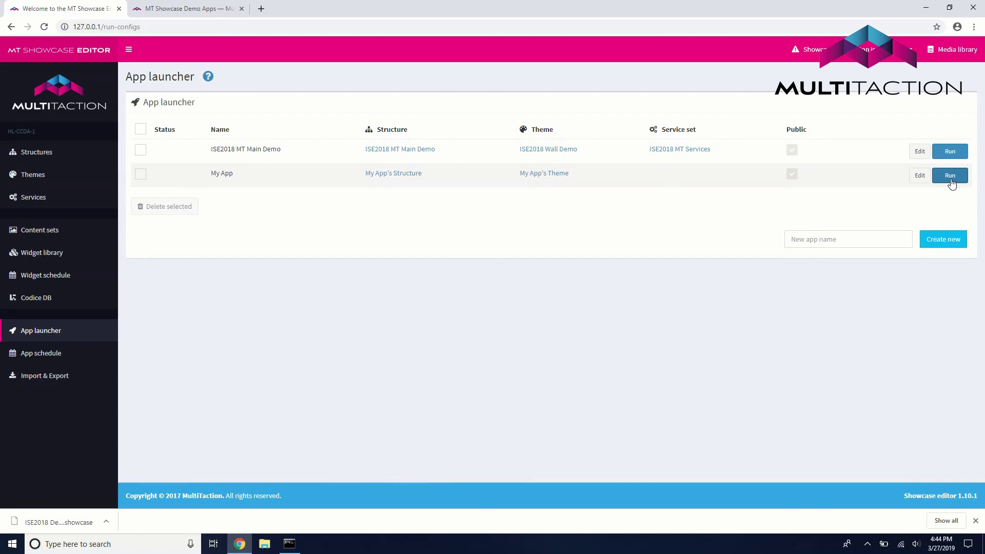
- Run My App on HL-CCDA-1
{"action": "left_click", "coordinate": [949, 175]}
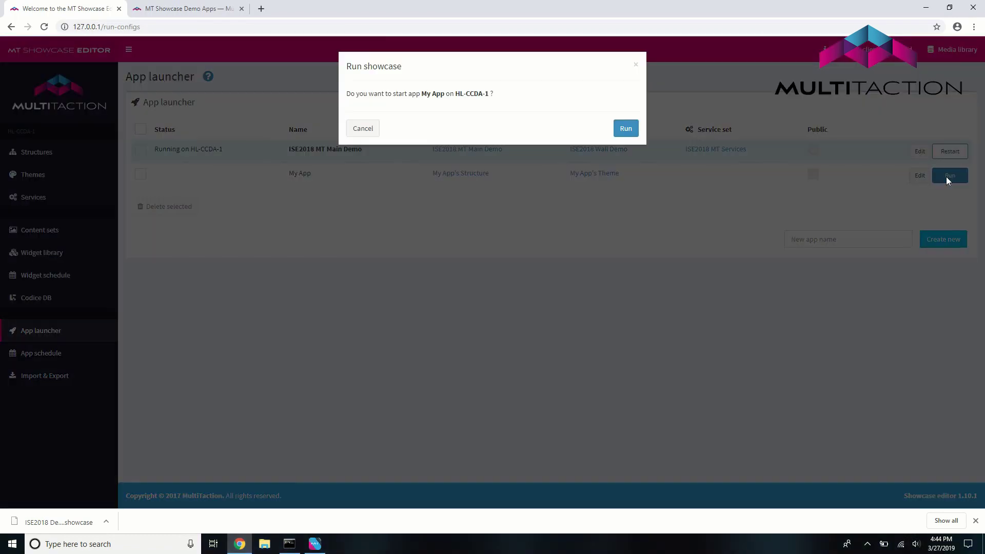